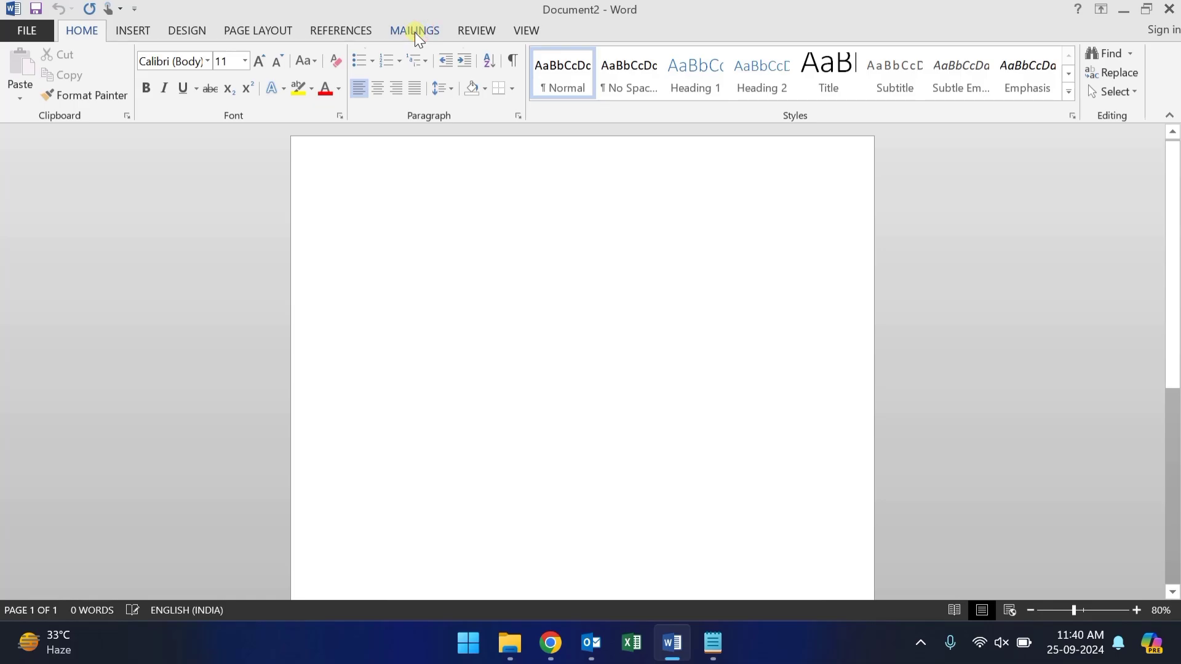
# Start a new envelope and enter its delivery address and return address
pyautogui.click(419, 31)
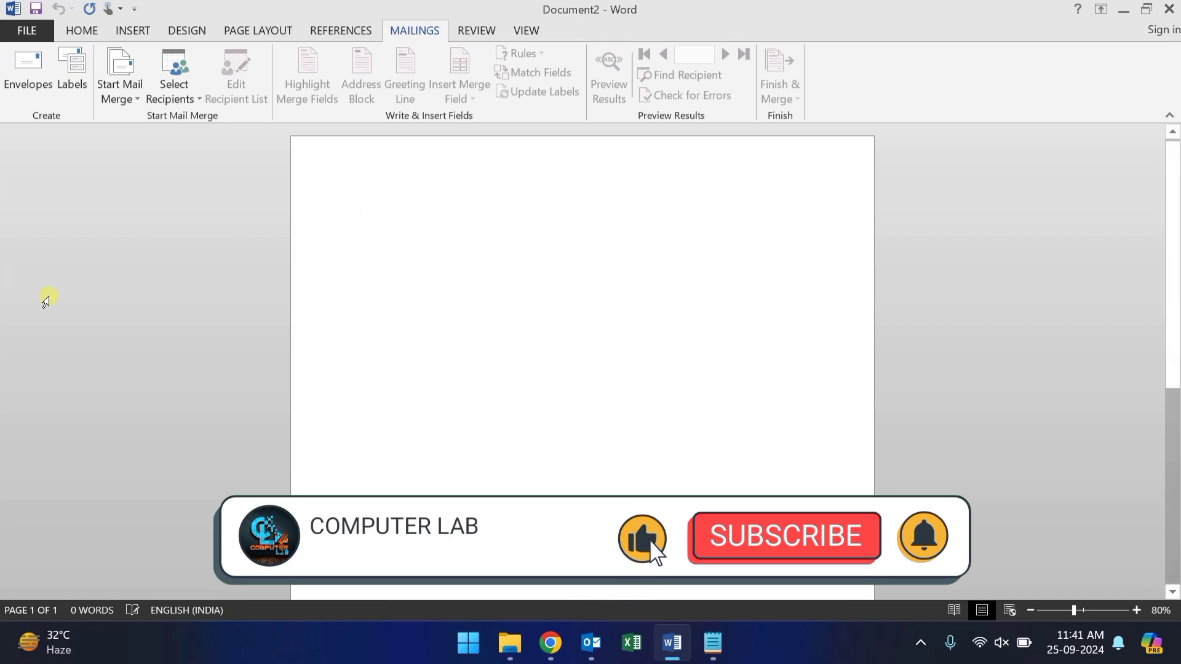
pyautogui.click(31, 84)
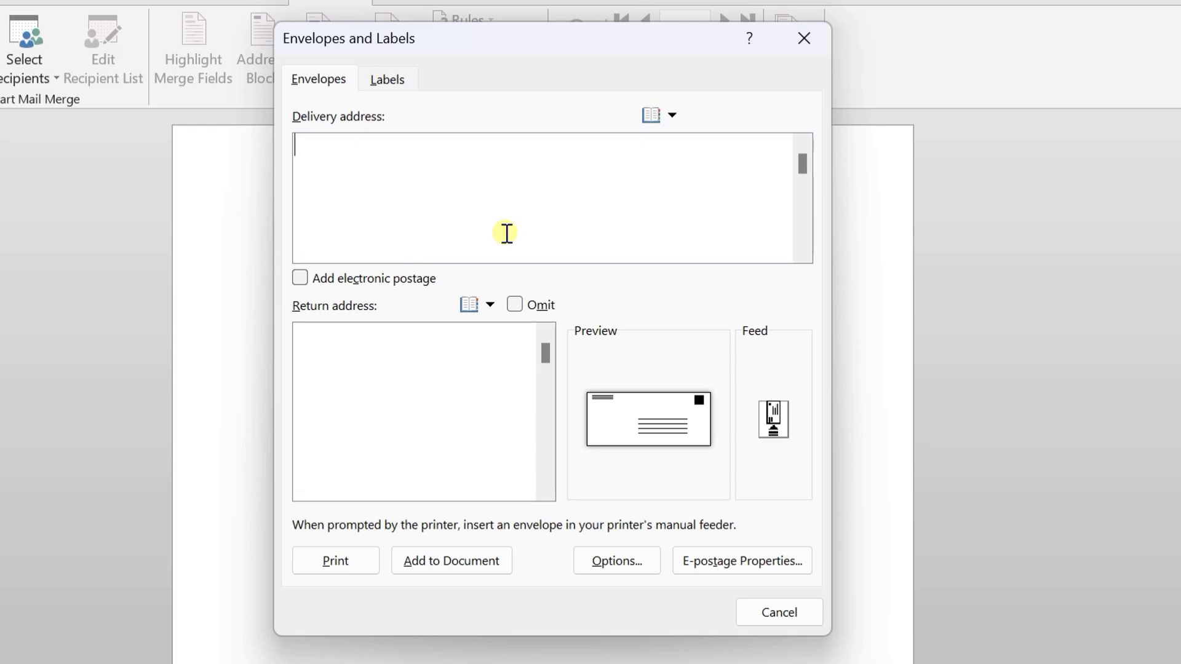
pyautogui.write('To, Abc Apartment Imaginery Street, Fake Address (HP)')
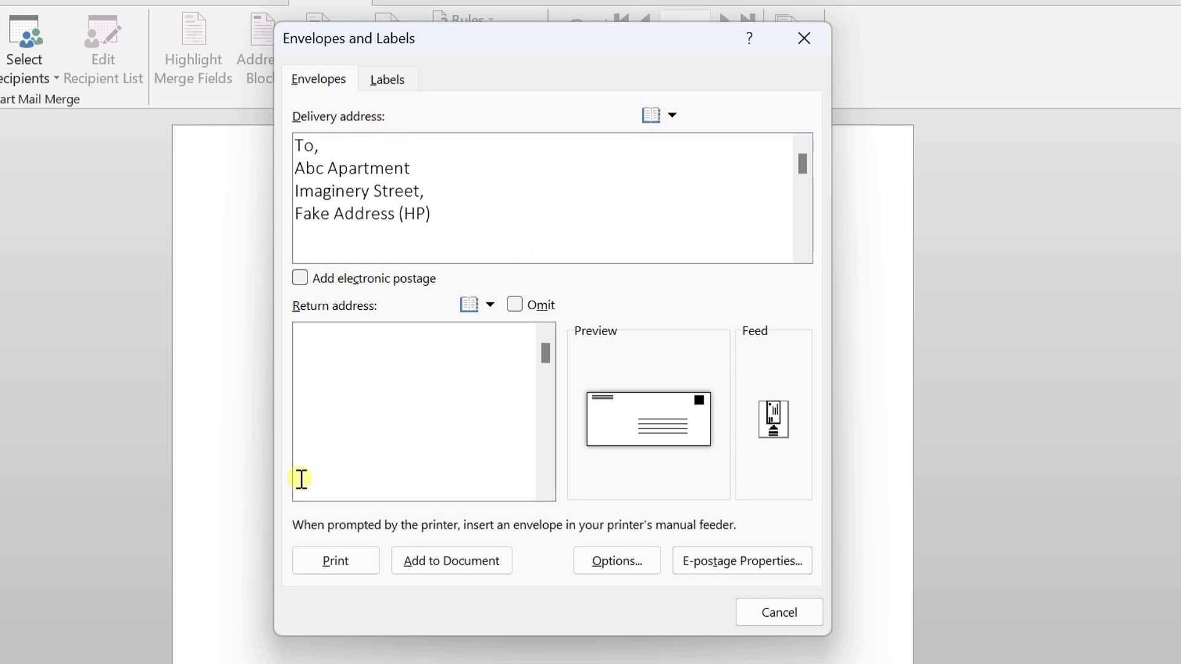
pyautogui.click(339, 376)
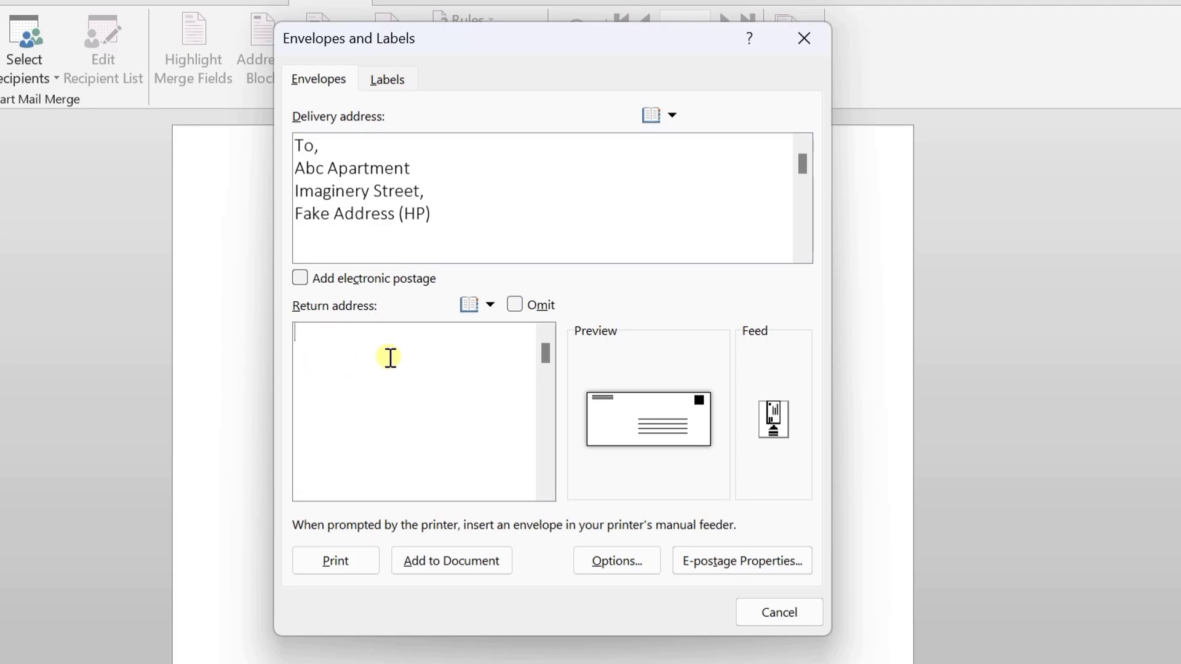
pyautogui.write("From Xyz Street, Don't know city (MP)")
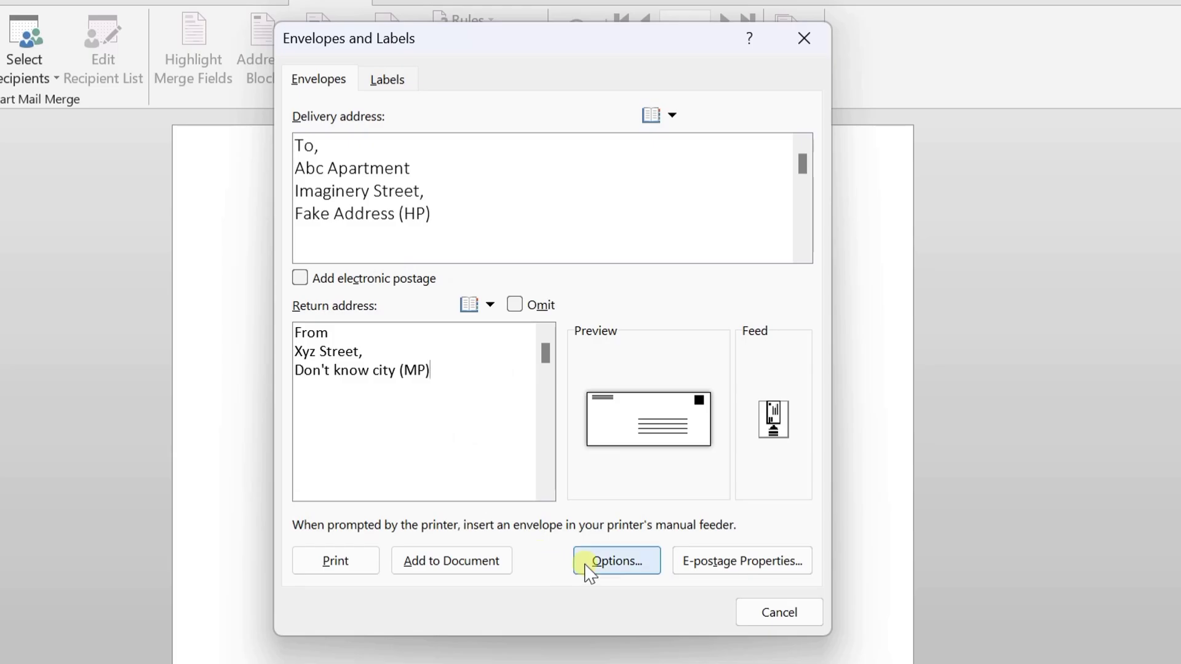
# Set the envelope size to Size 9 (3 7/8 x 8 7/8 in) in the envelope options
pyautogui.click(614, 569)
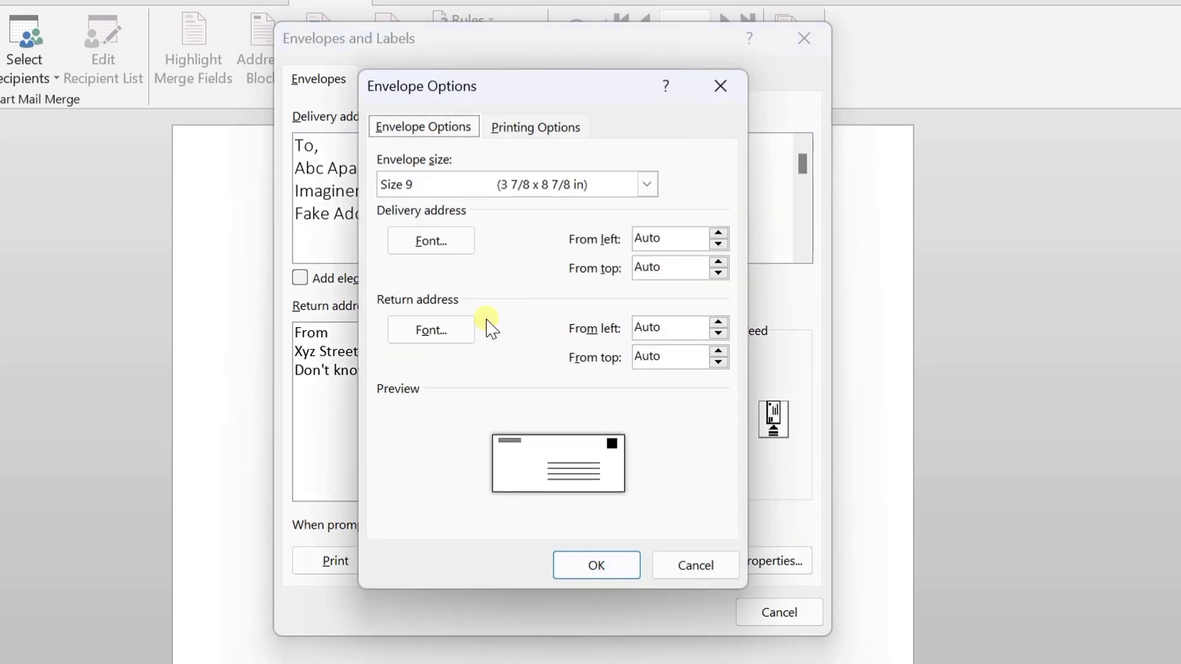
pyautogui.click(646, 184)
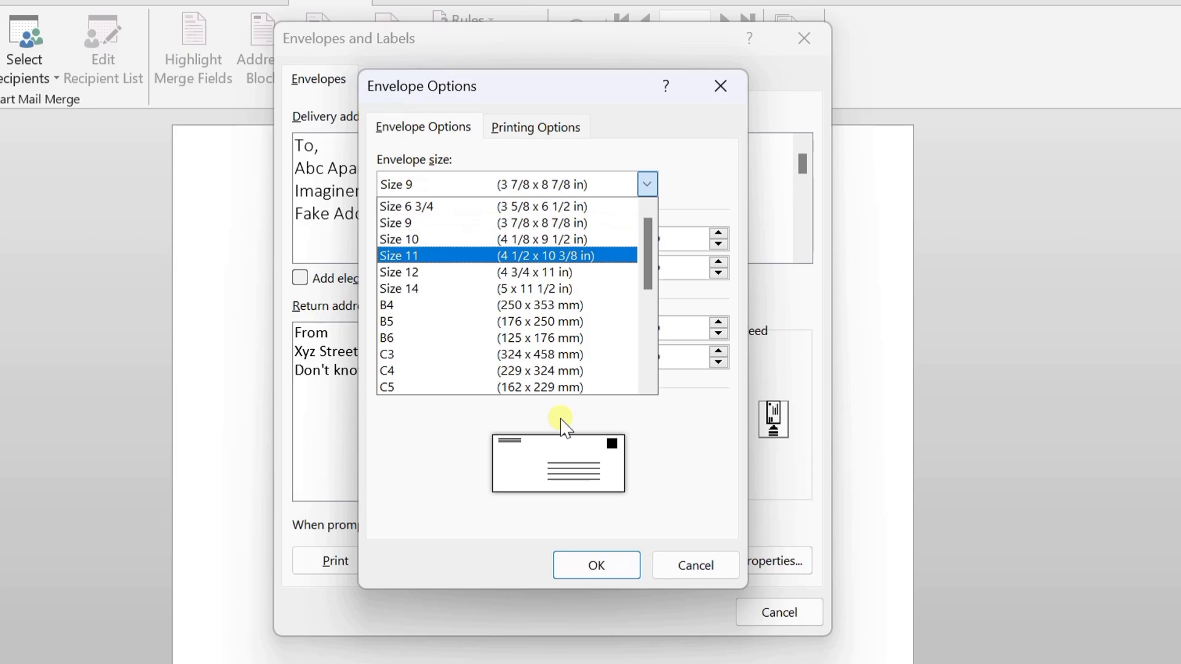
pyautogui.click(604, 223)
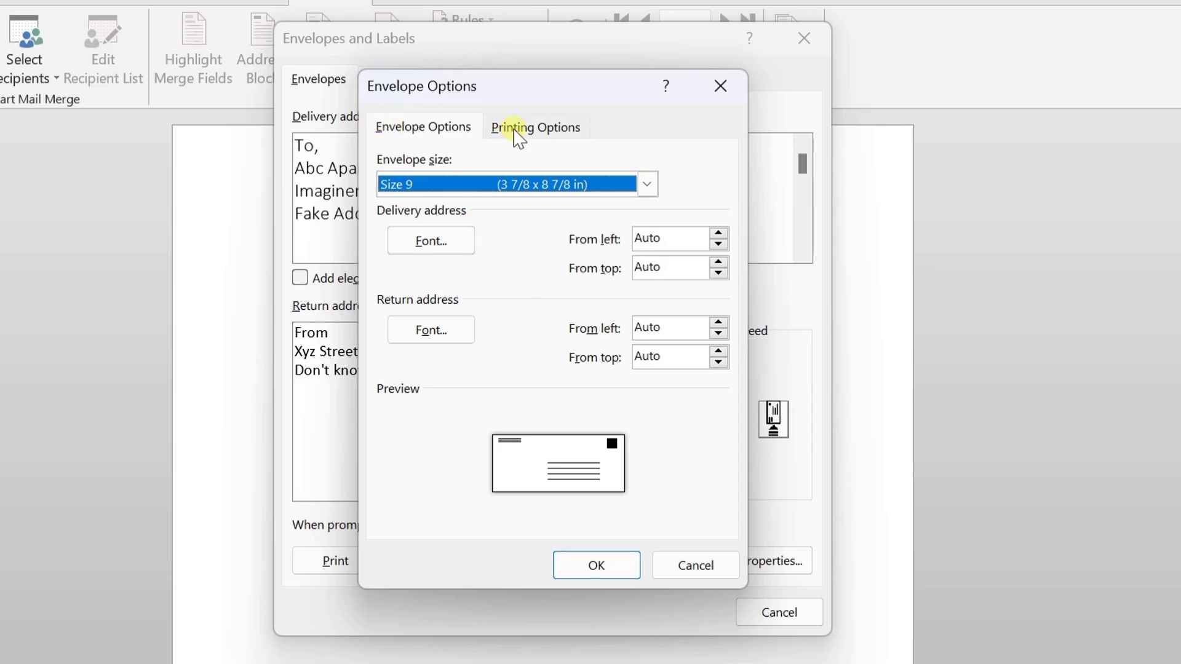
# Try Face down feeding and the three horizontal feed methods in the envelope's printing options
pyautogui.click(545, 130)
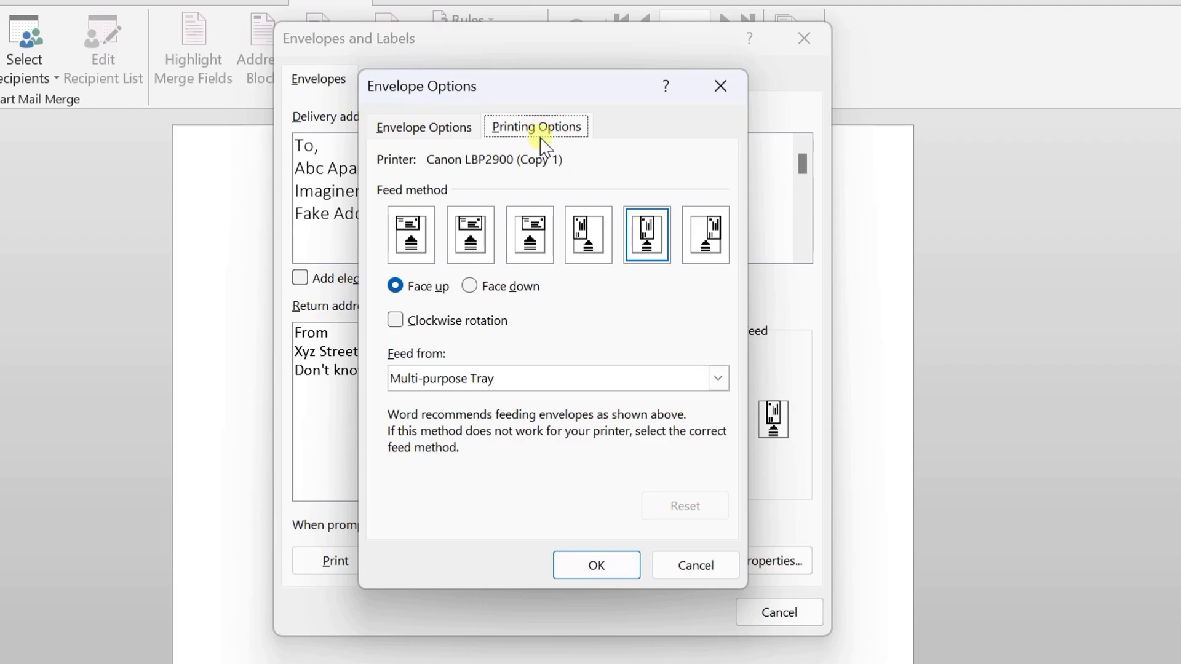
pyautogui.click(485, 288)
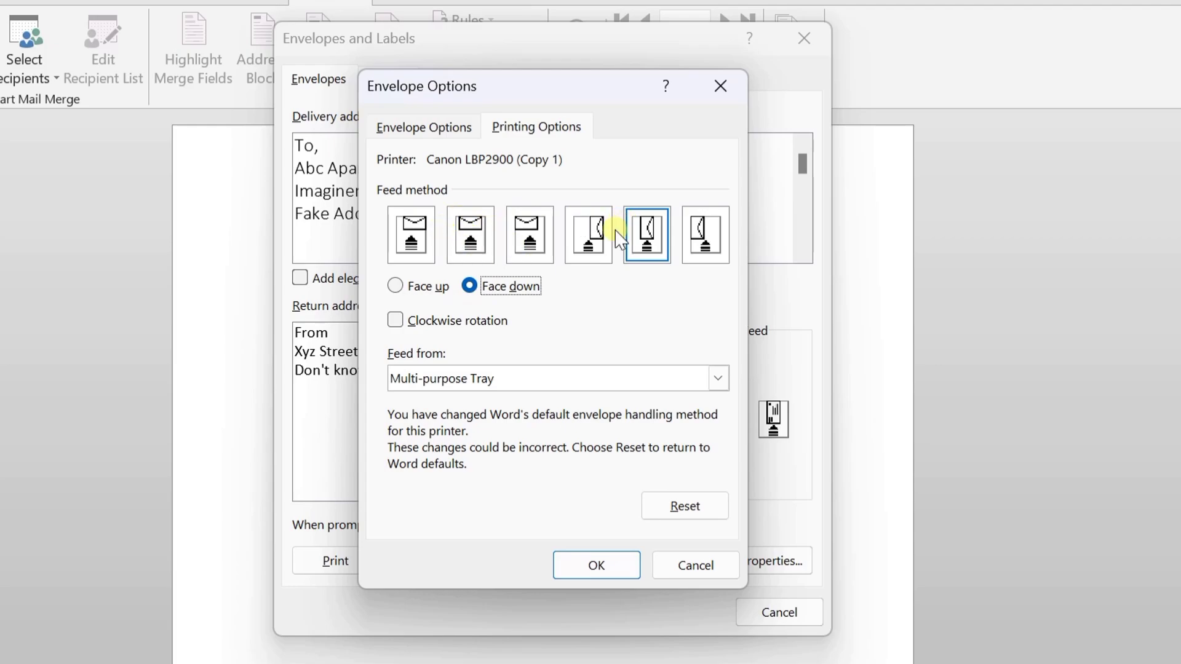
pyautogui.click(384, 286)
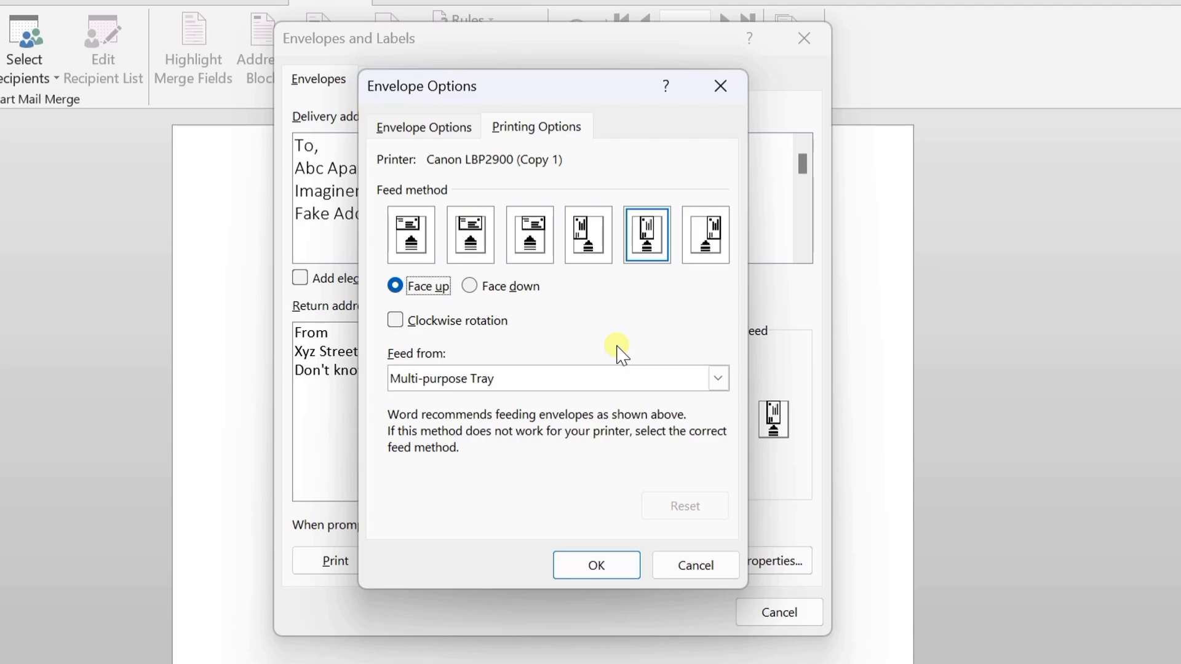
pyautogui.click(409, 233)
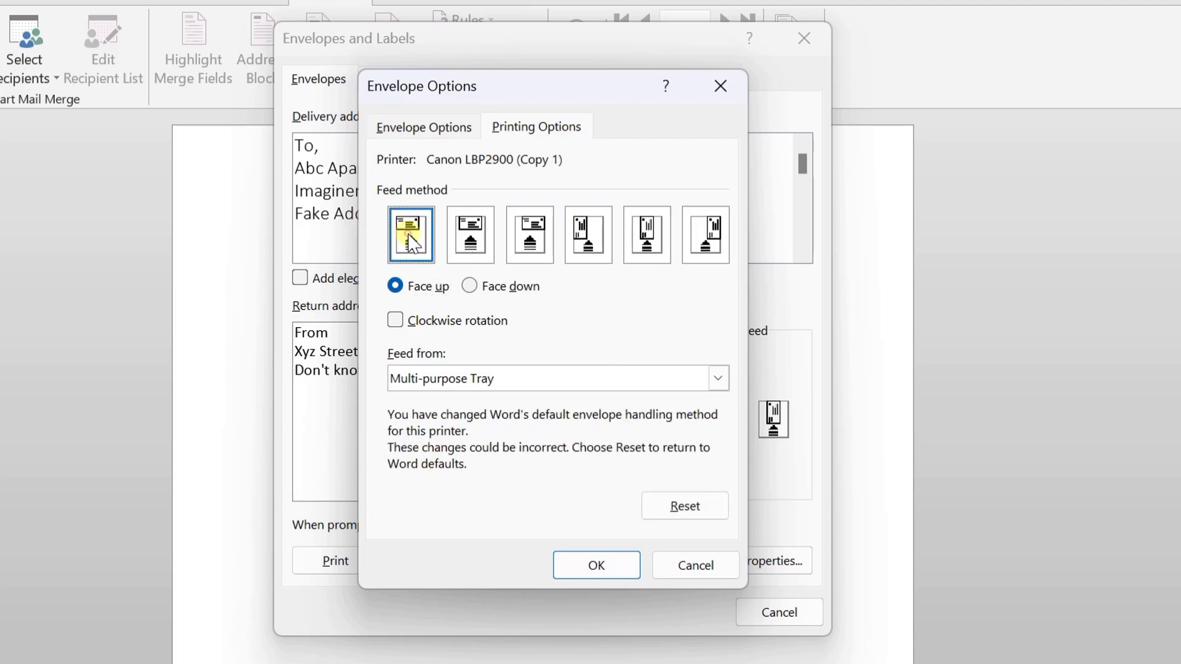
pyautogui.click(470, 246)
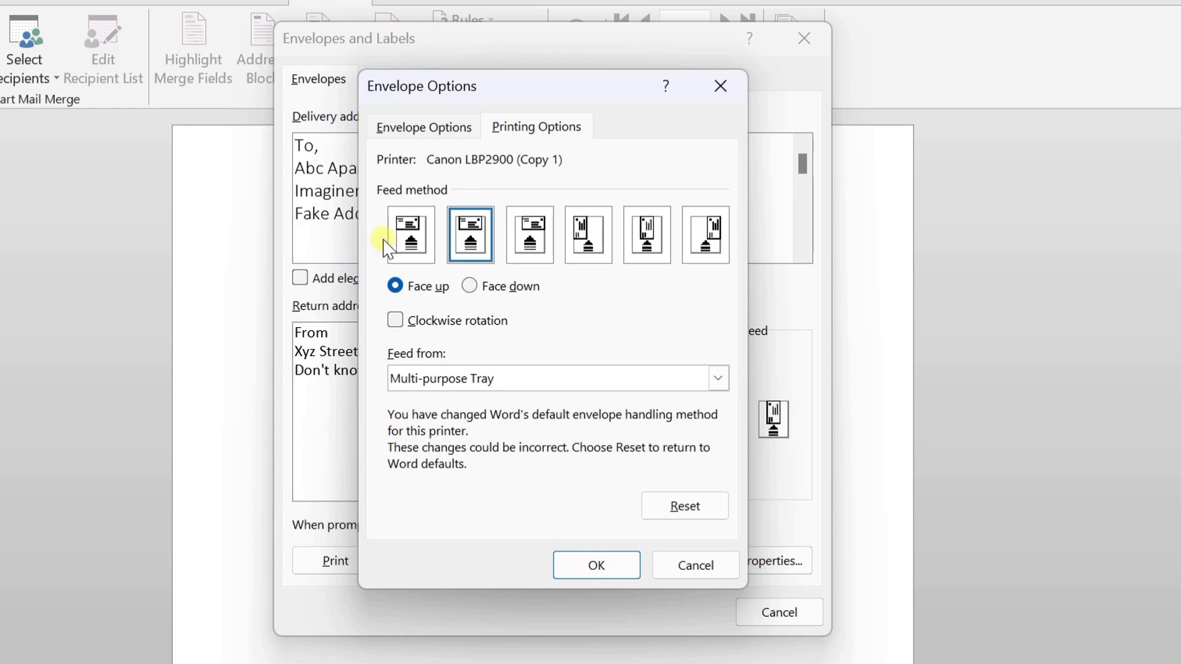
pyautogui.click(410, 238)
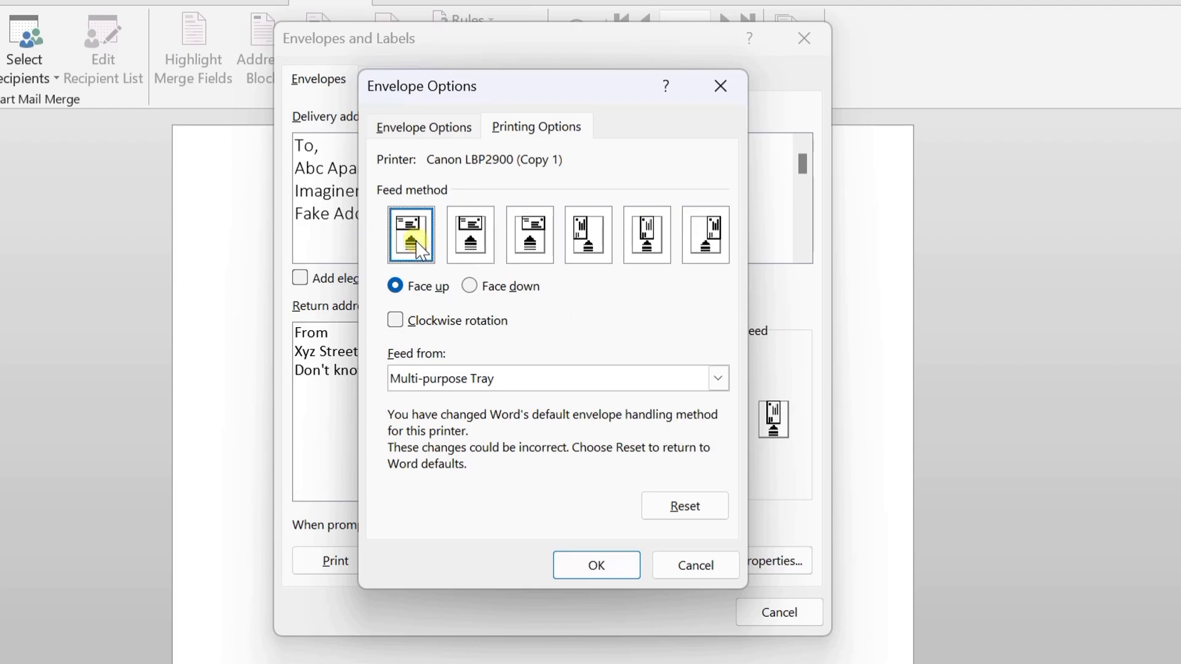
pyautogui.click(471, 237)
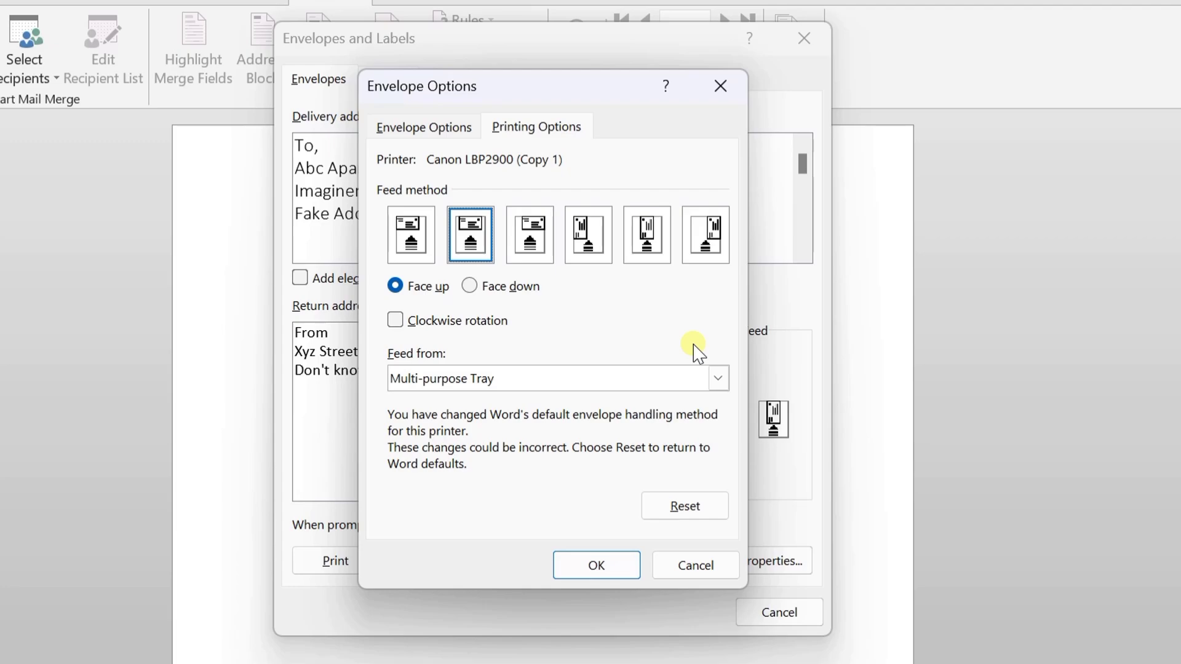
pyautogui.click(530, 239)
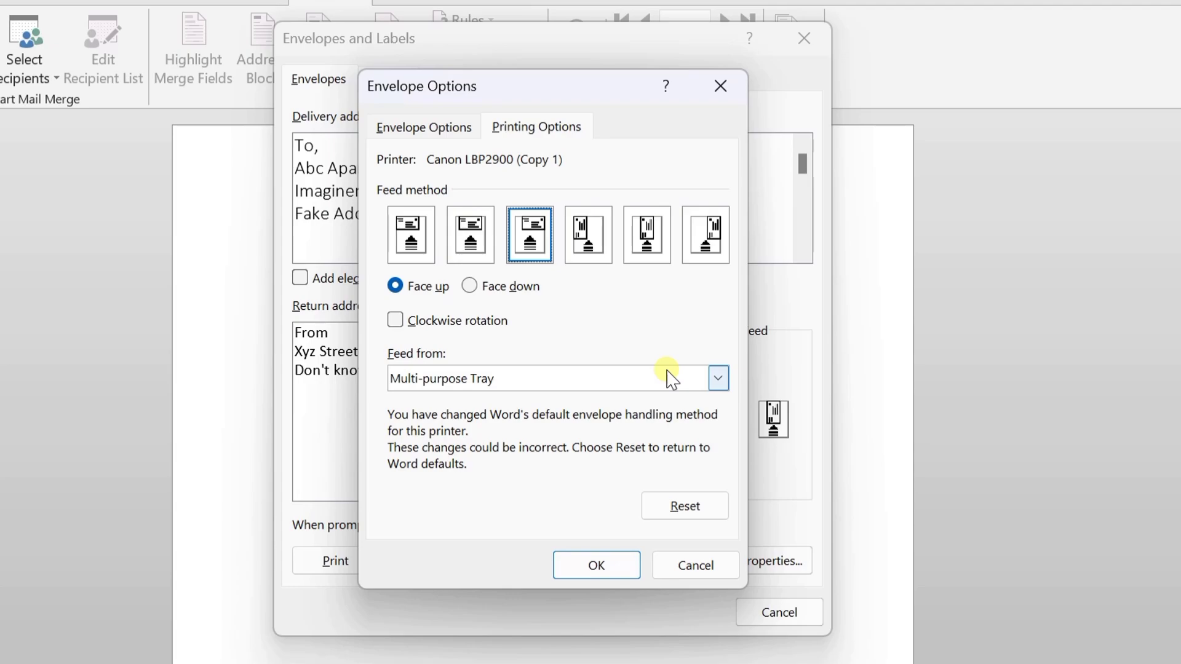
# Choose the centred vertical feed method and add the envelope to the document without saving the return address as the default
pyautogui.click(647, 233)
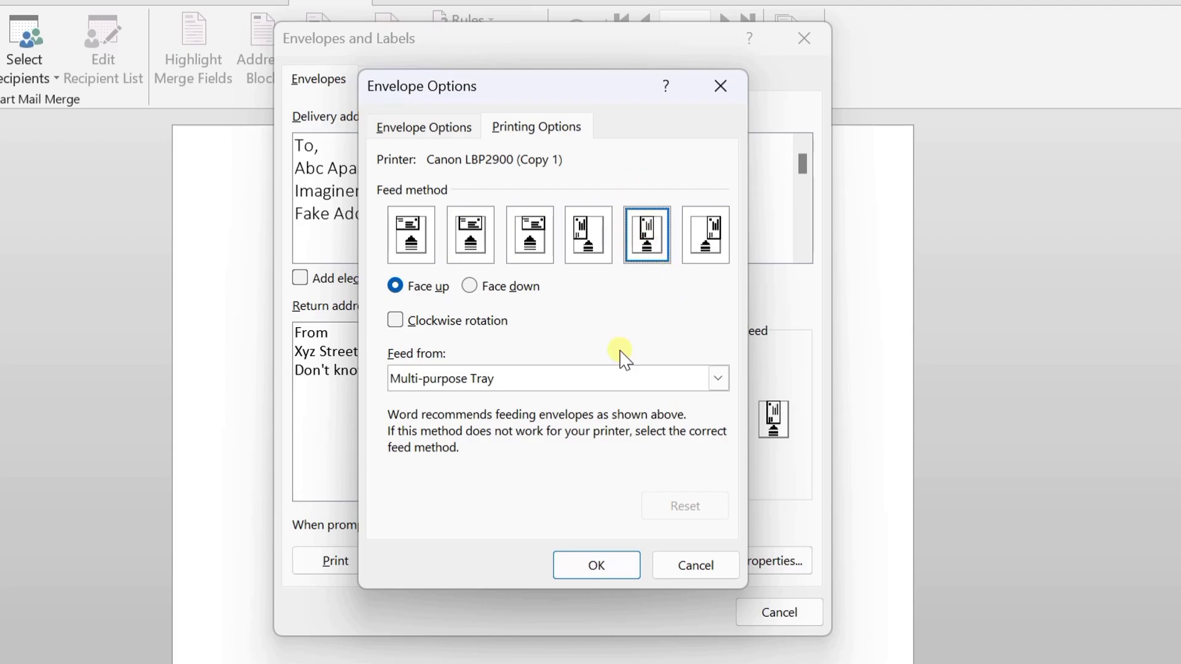
pyautogui.click(607, 569)
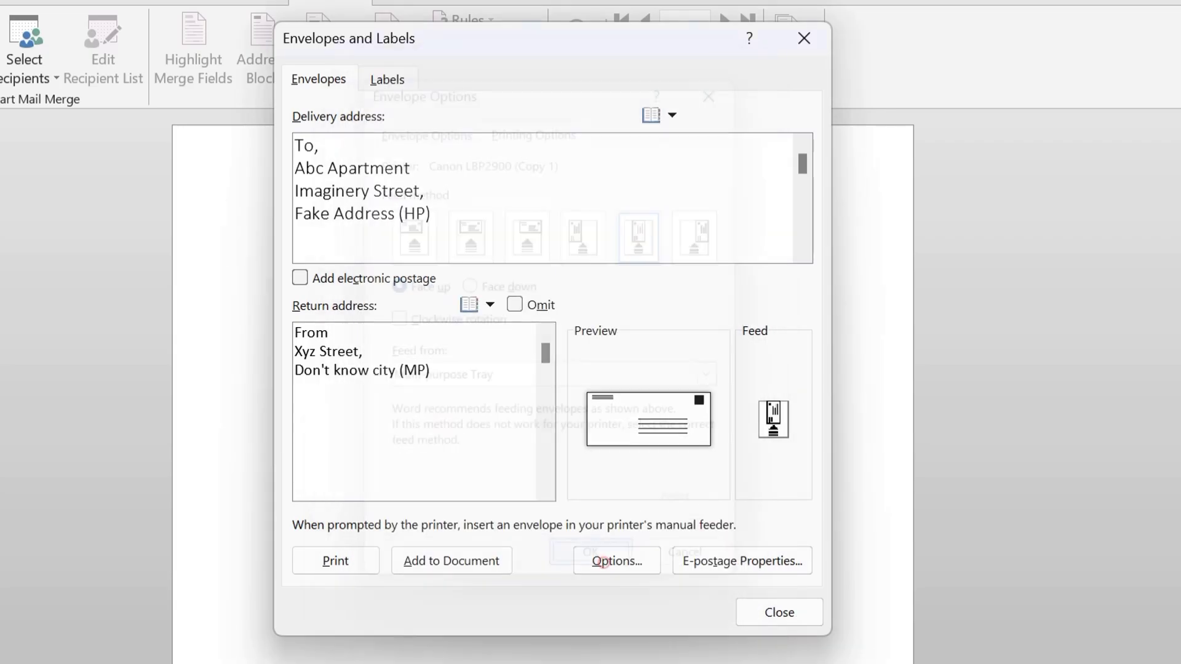
pyautogui.moveTo(528, 655)
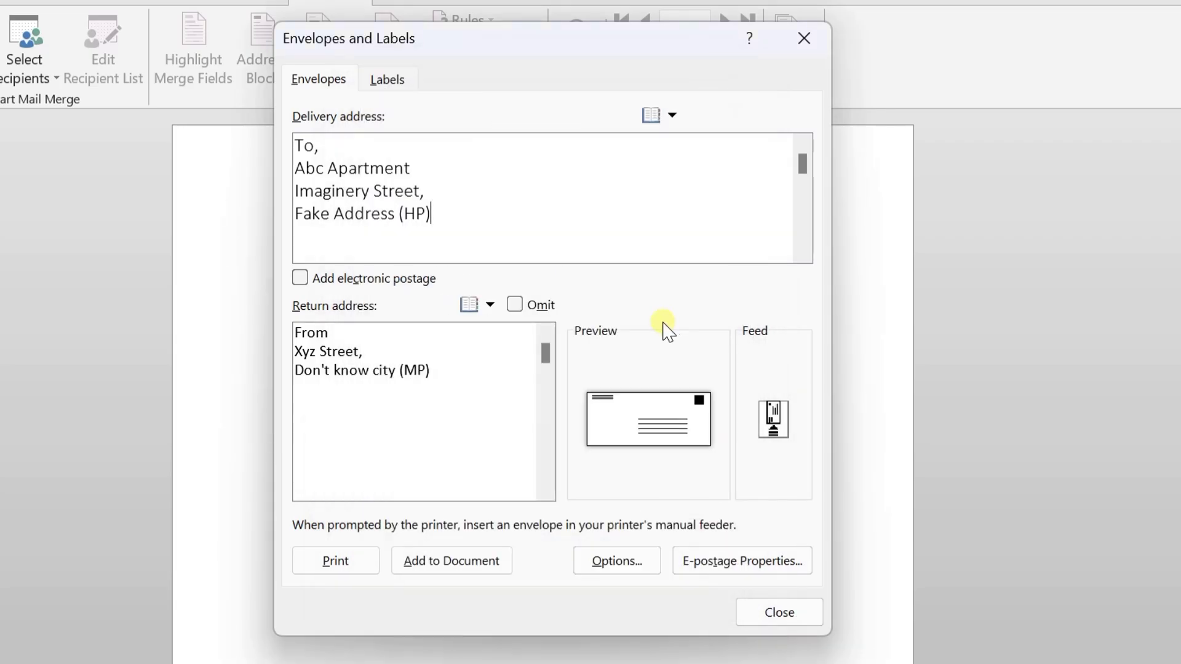
pyautogui.click(438, 573)
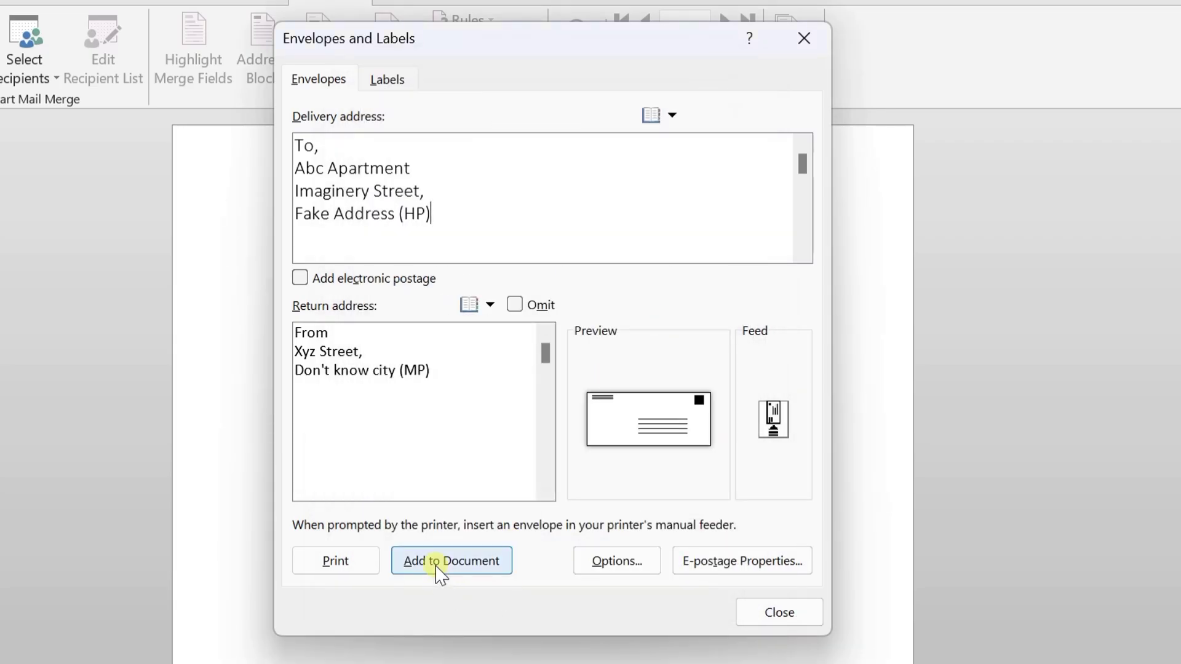
pyautogui.click(438, 573)
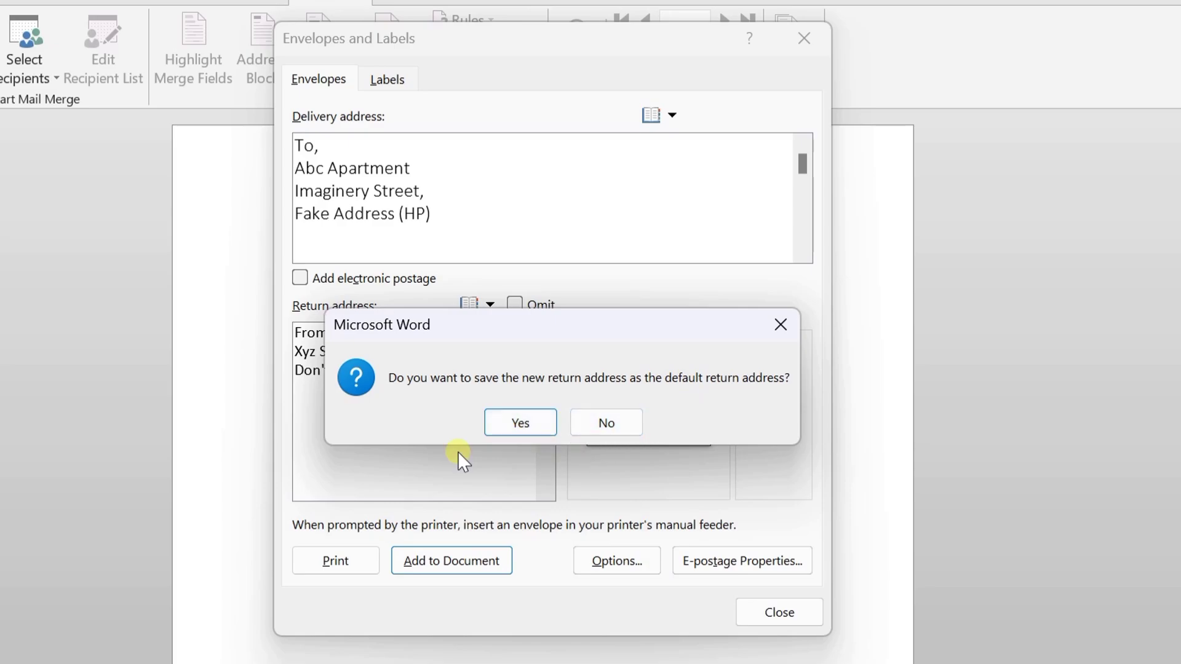
pyautogui.click(614, 423)
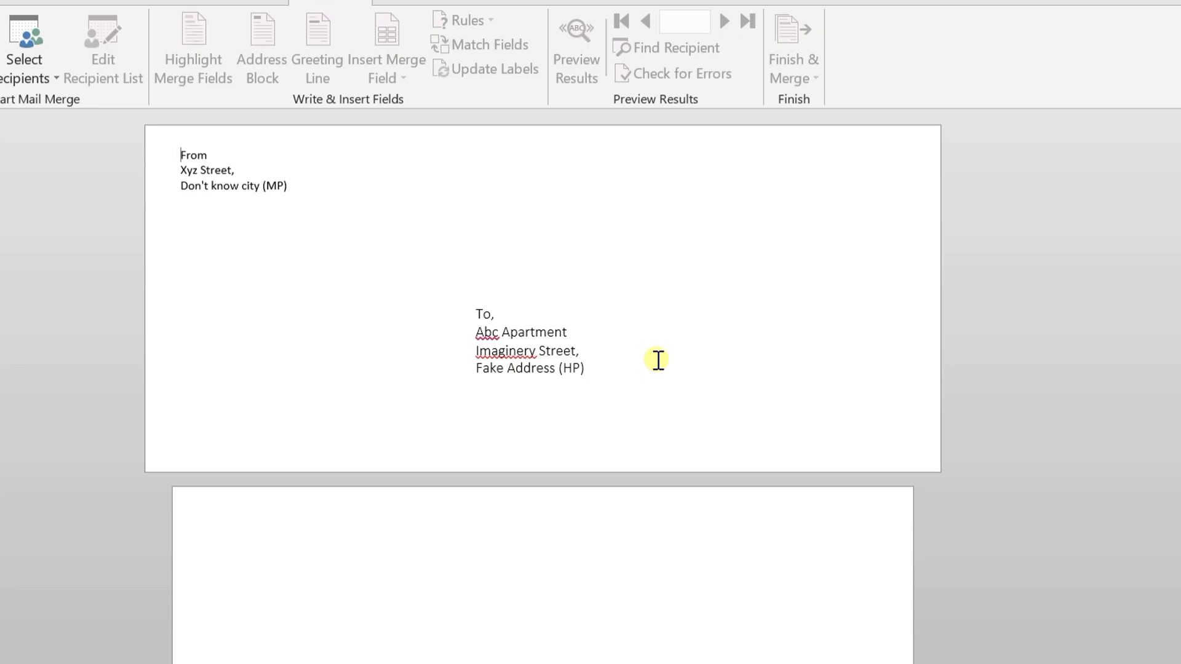
# Move the delivery address frame upward on the envelope so it sits just below the return address
pyautogui.click(599, 319)
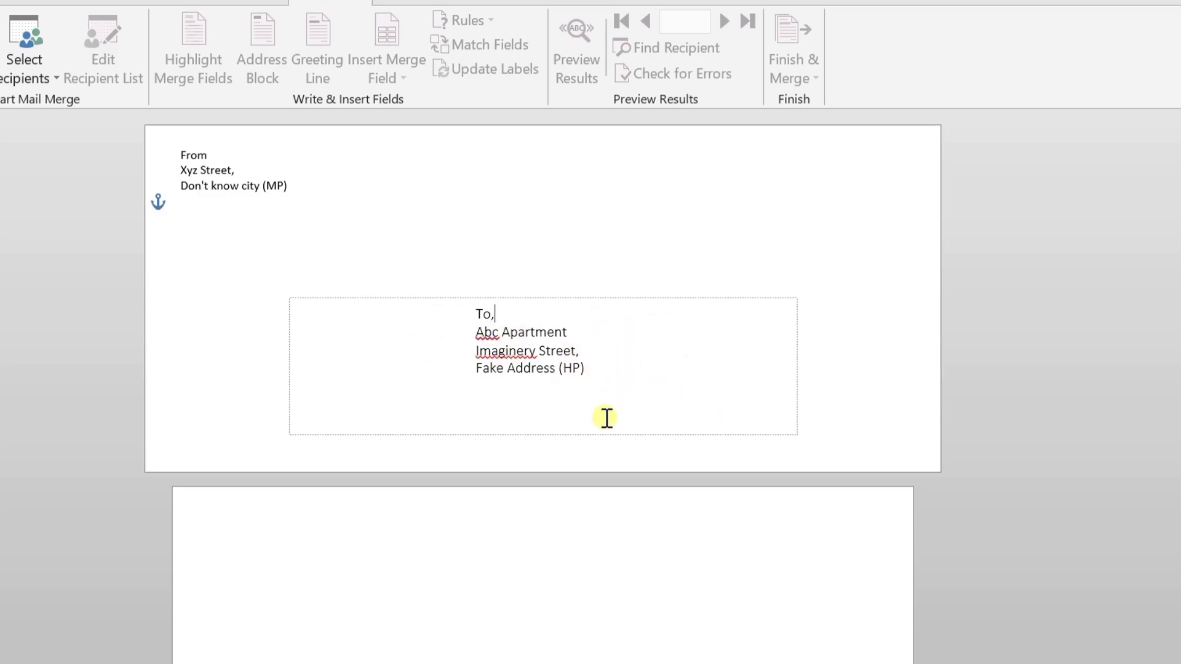
pyautogui.click(528, 301)
pyautogui.moveTo(528, 302); pyautogui.dragTo(519, 226)
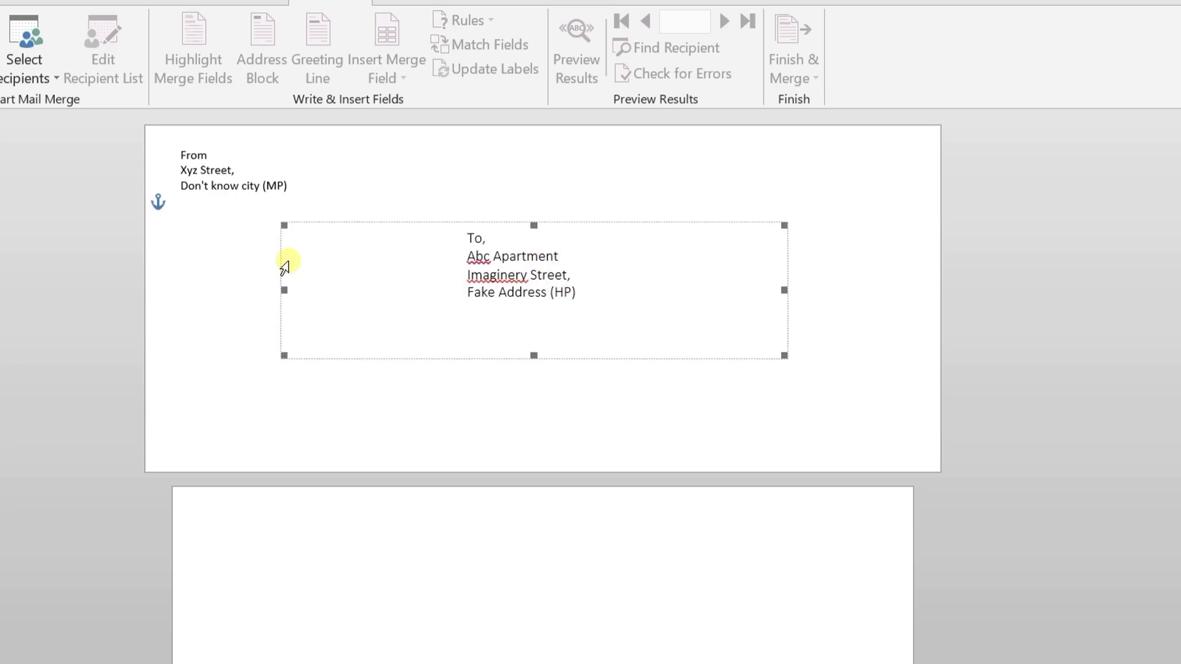
# Insert blank lines above the return address to push it down to the envelope's lower left area
pyautogui.click(178, 153)
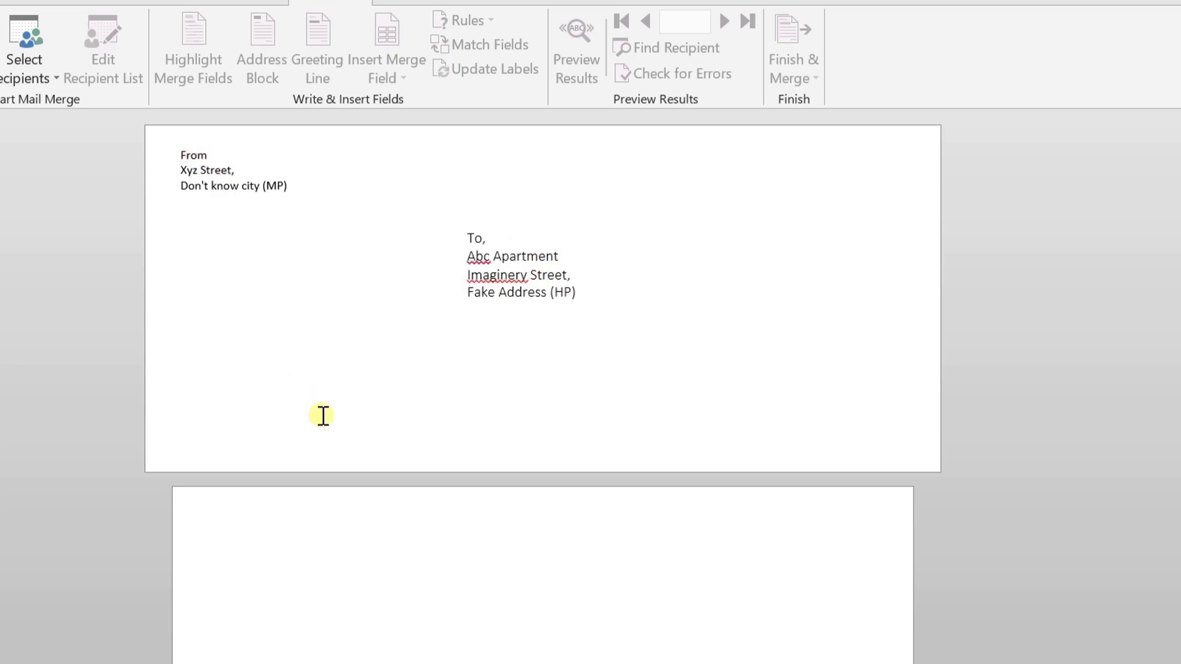
pyautogui.press('Return')
pyautogui.press('Return')
pyautogui.press('Return')
pyautogui.press('Return')
pyautogui.press('Return')
pyautogui.press('Return')
pyautogui.press('Return')
pyautogui.press('Return')
pyautogui.press('Return')
pyautogui.press('Return')
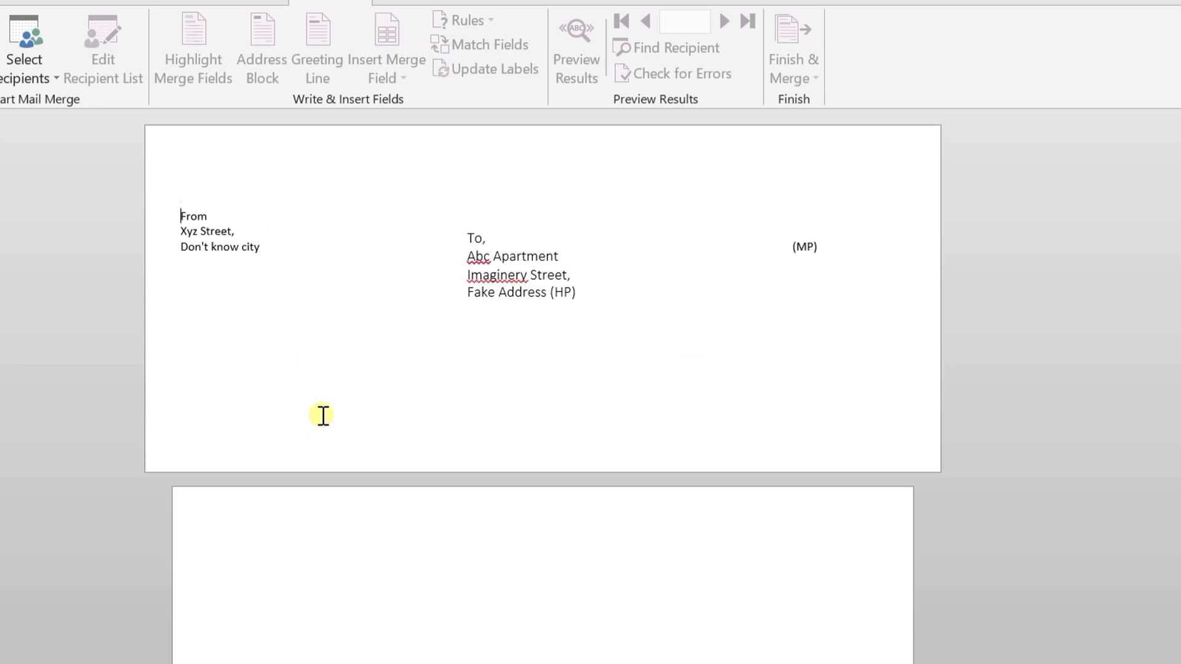
pyautogui.press('Return')
pyautogui.press('Return')
pyautogui.press('Return')
pyautogui.press('Return')
pyautogui.press('Return')
pyautogui.press('Return')
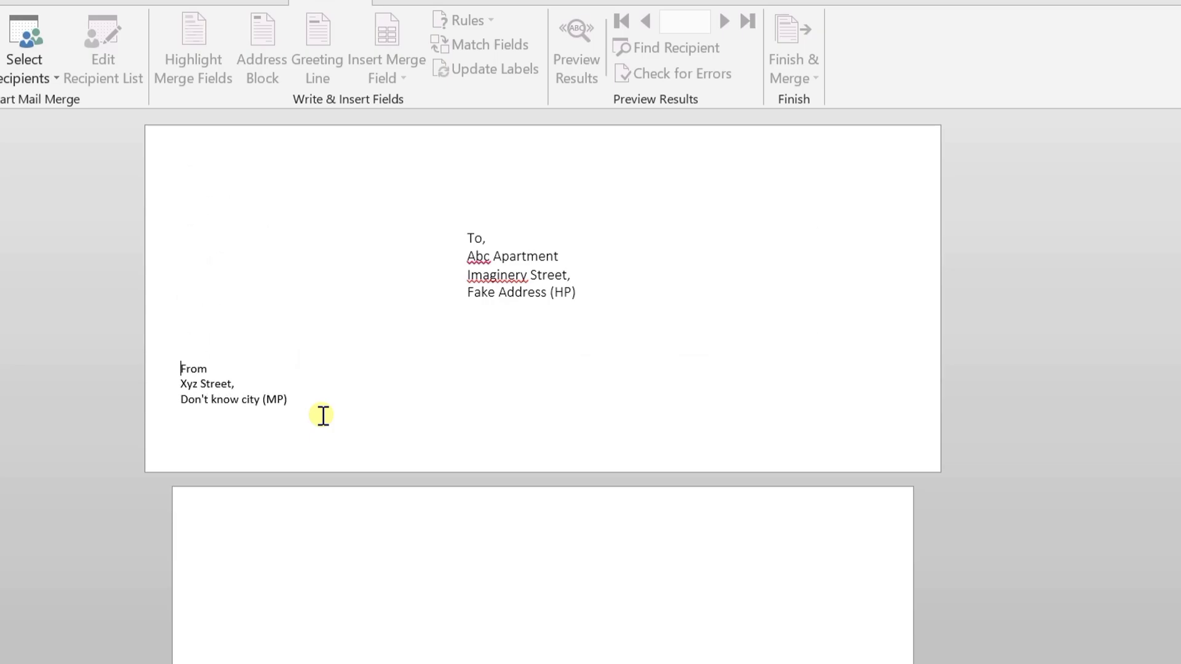
pyautogui.press('BackSpace')
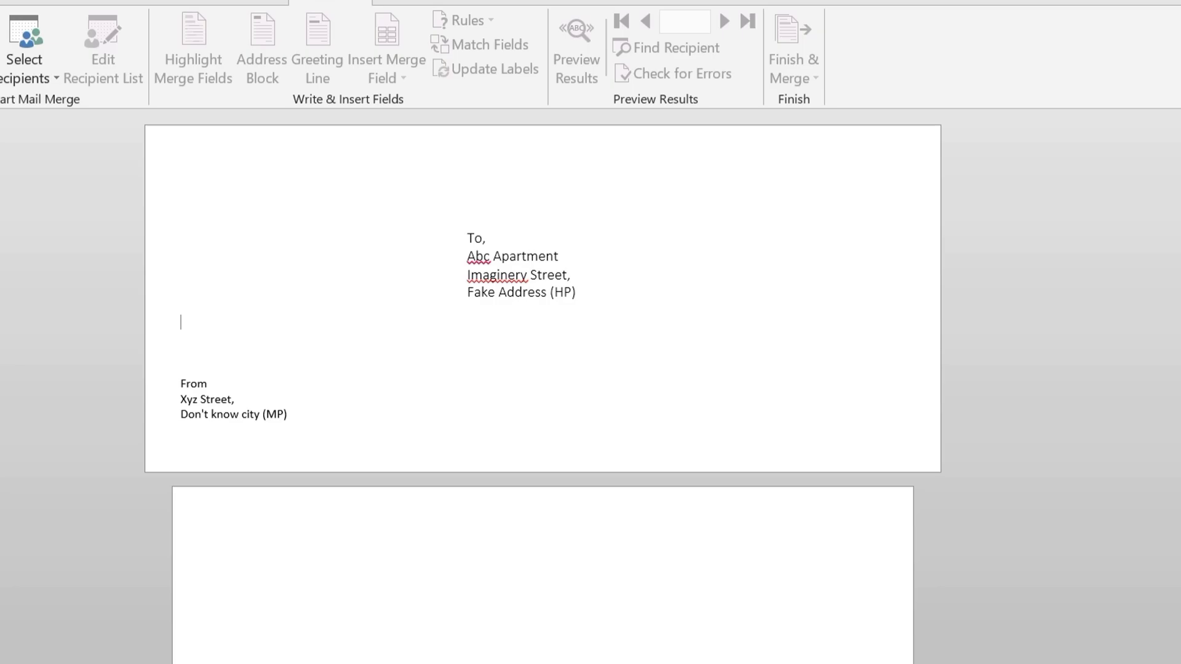
# Print one copy of the document on the Canon LBP2900 (Copy 1) printer
pyautogui.hotkey('ctrl', 'p')
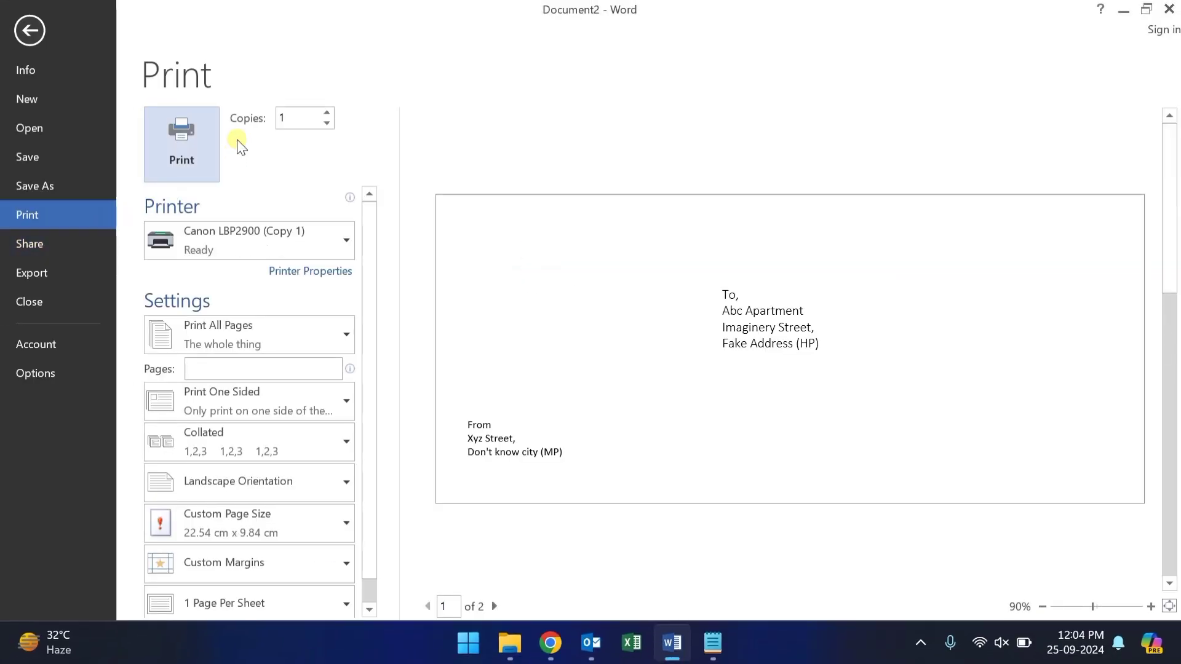
pyautogui.click(182, 172)
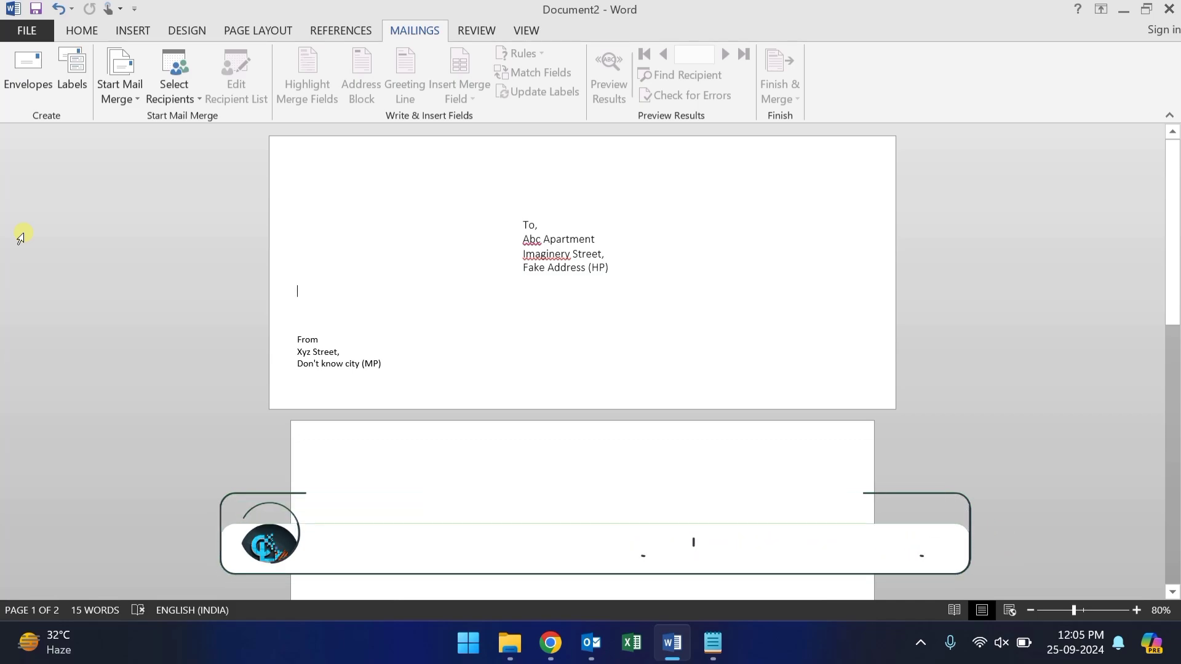
# Make the whole delivery address on the envelope bold
pyautogui.click(556, 247)
pyautogui.hotkey('ctrl', 'a')
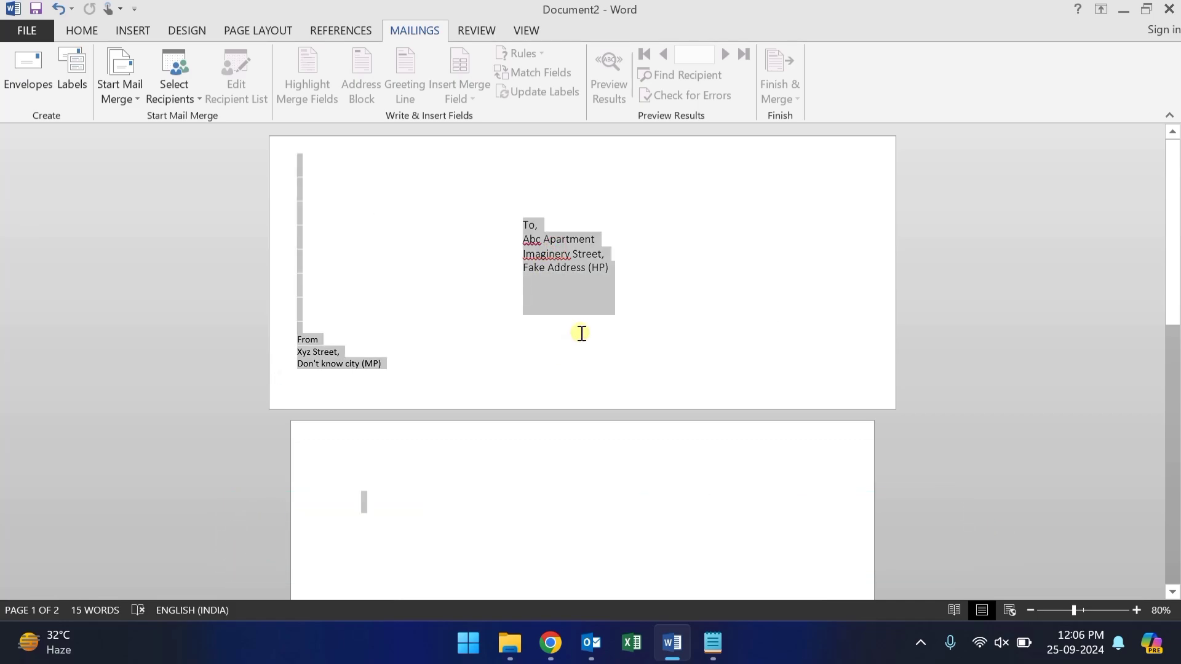
pyautogui.click(90, 32)
pyautogui.click(563, 251)
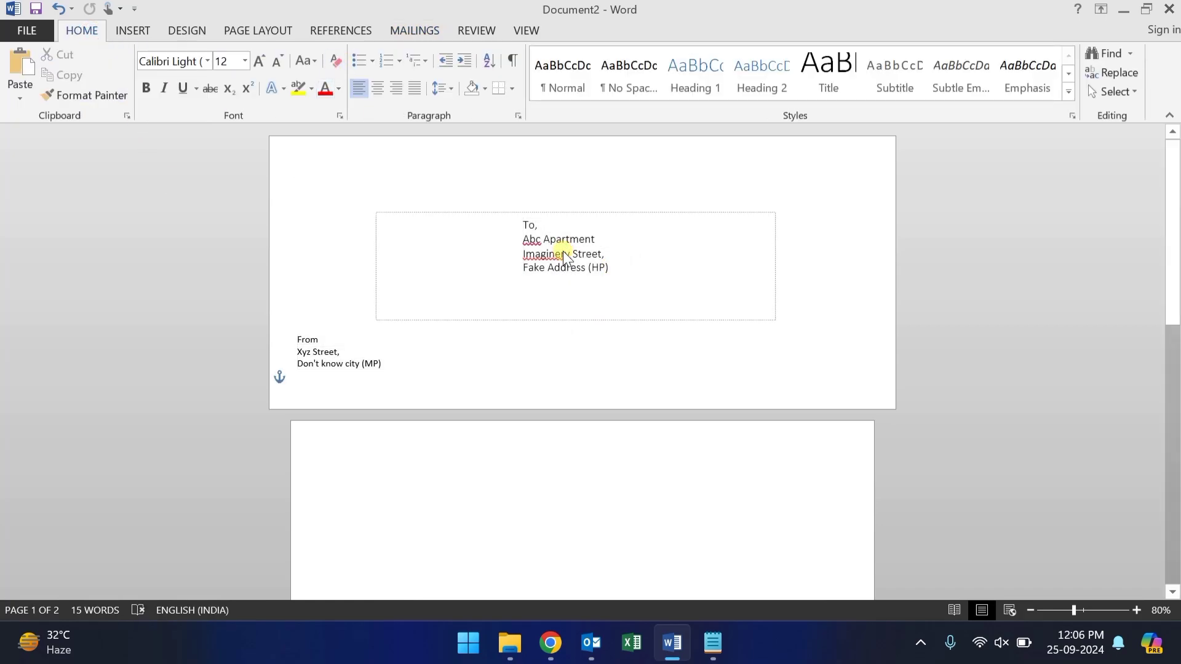
pyautogui.click(563, 252)
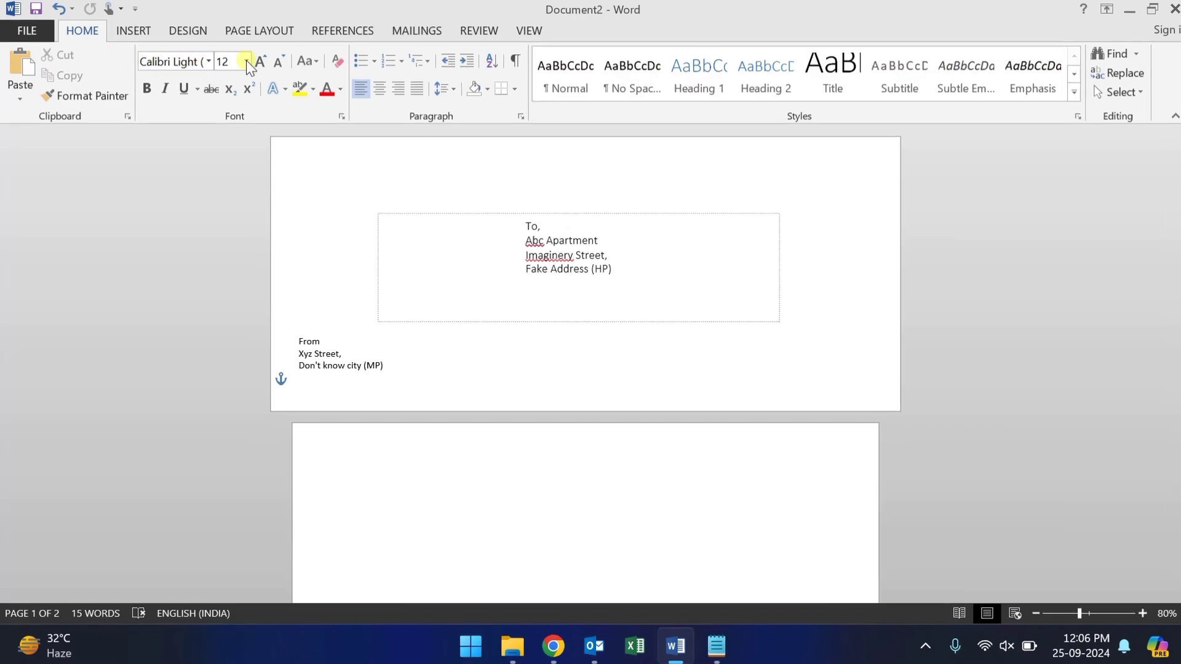
pyautogui.moveTo(821, 362); pyautogui.dragTo(656, 290)
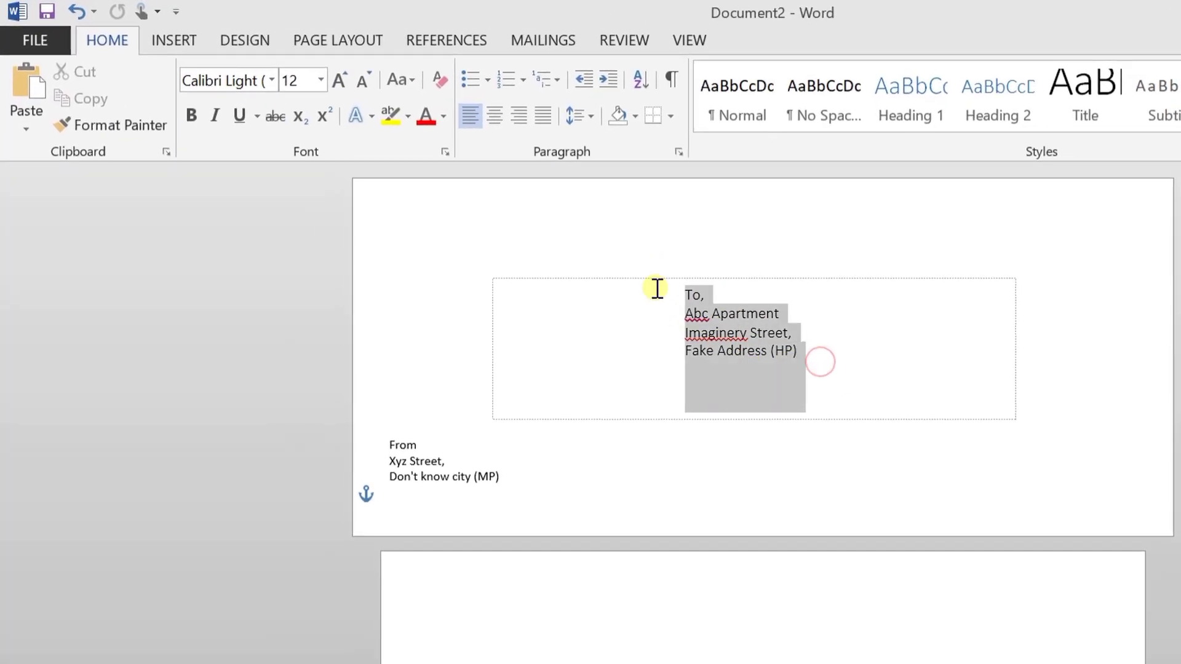
pyautogui.click(191, 116)
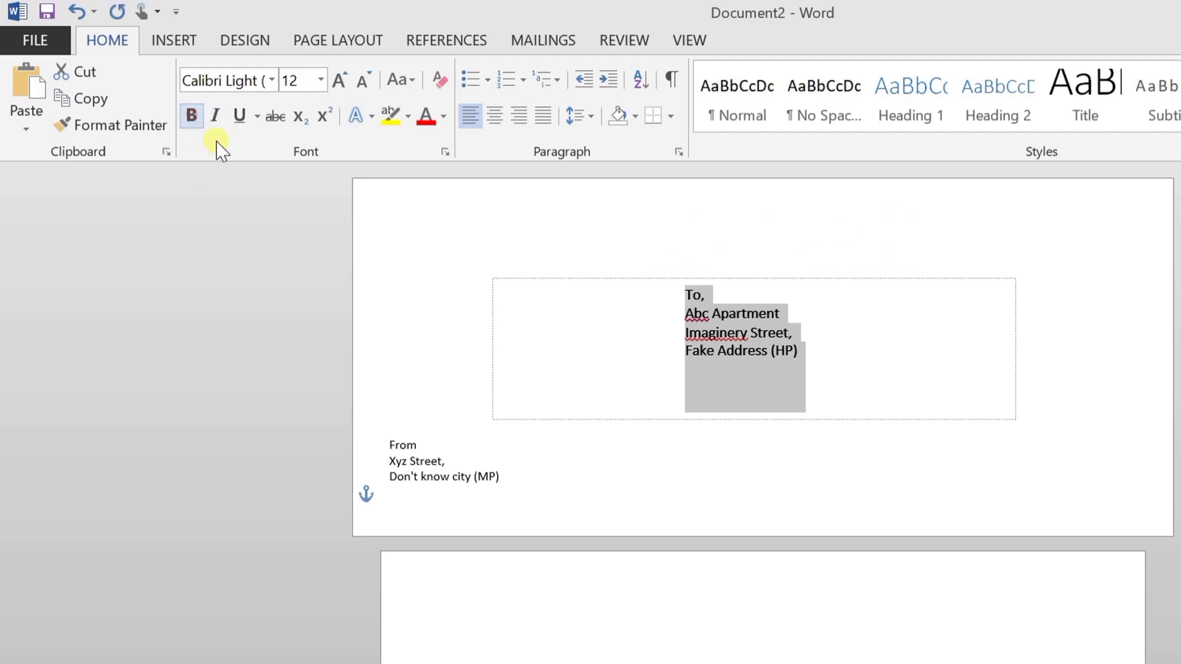
pyautogui.click(894, 352)
pyautogui.click(543, 40)
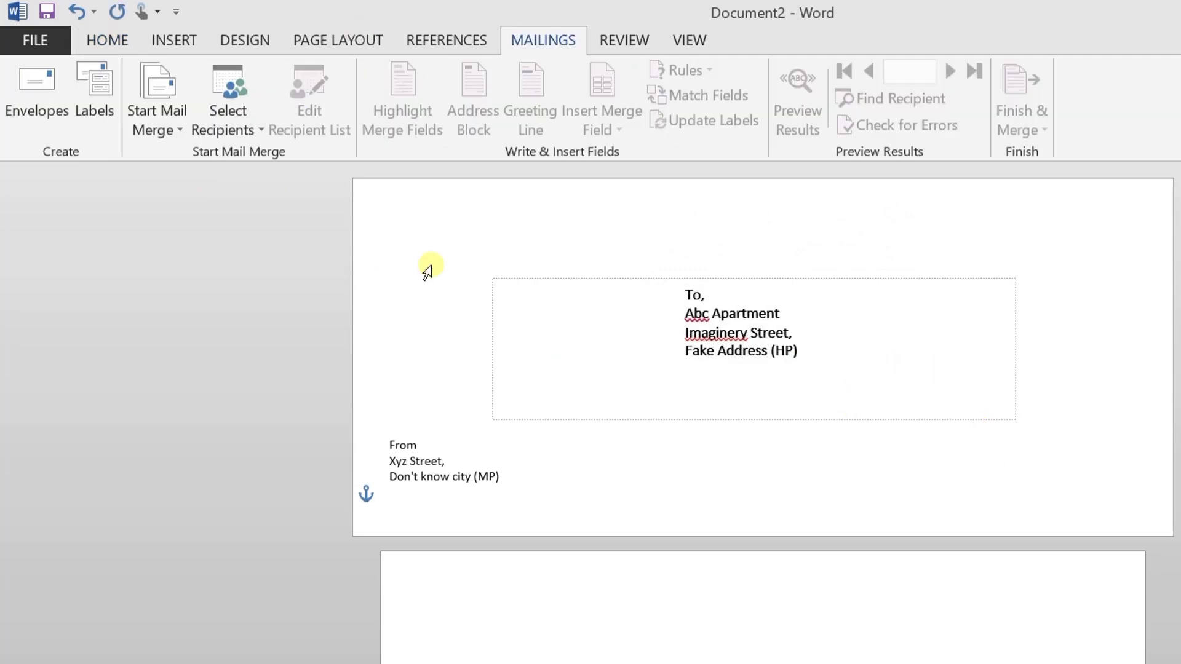